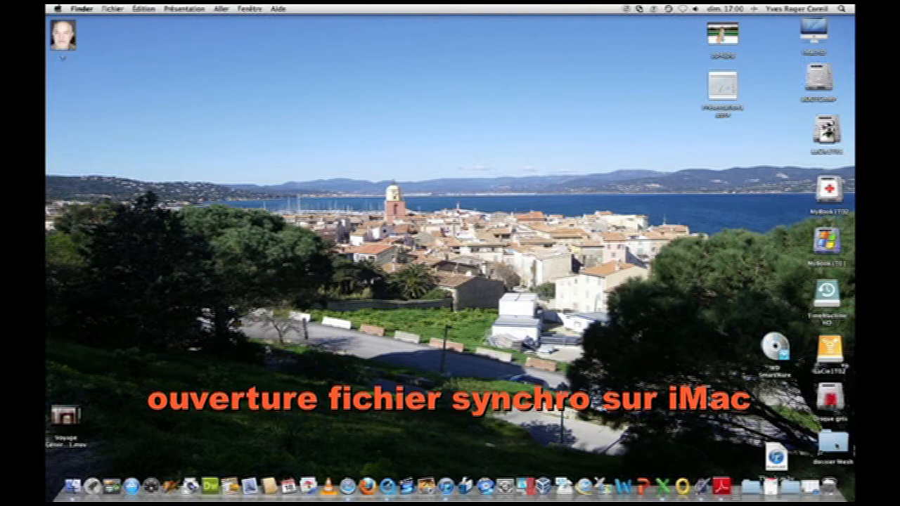
Open sites.xlsx from the desktop Mesh folder and enter "maj iMac 17/12/11 17:01" in cell A39.
double_click(833, 441)
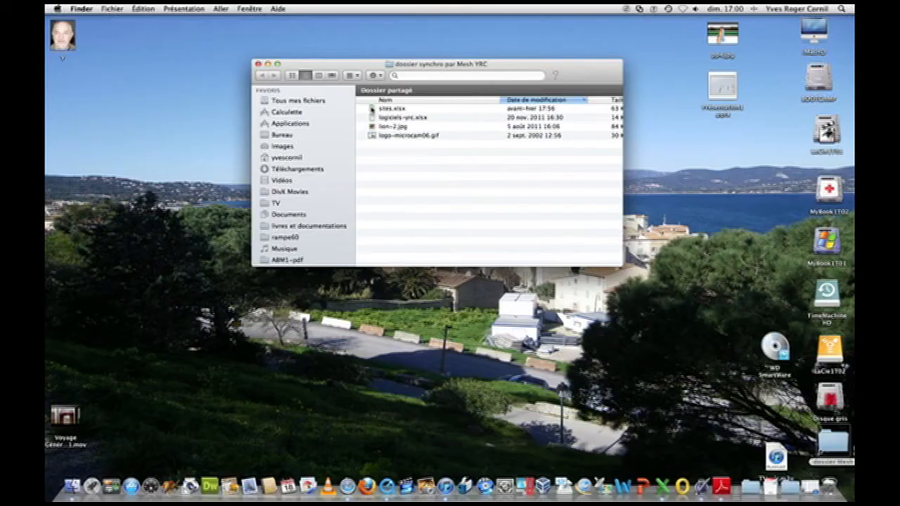
double_click(372, 109)
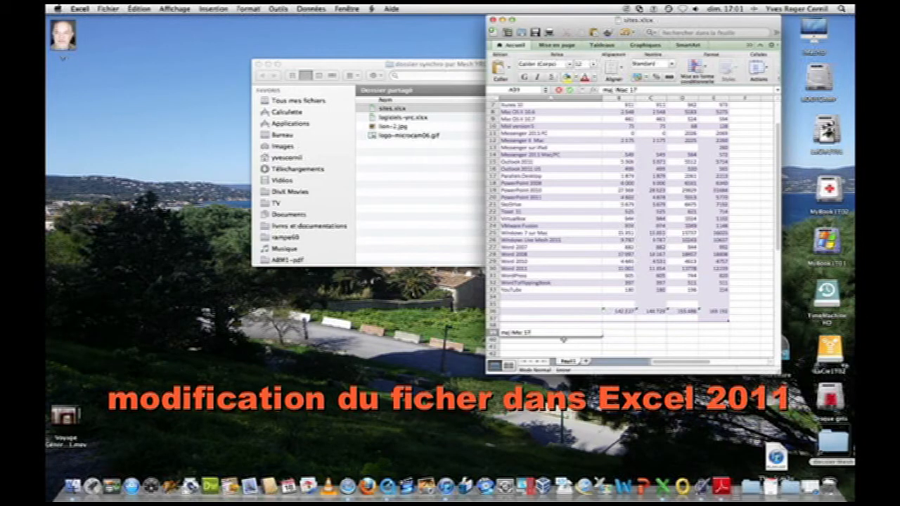
type("2/11")
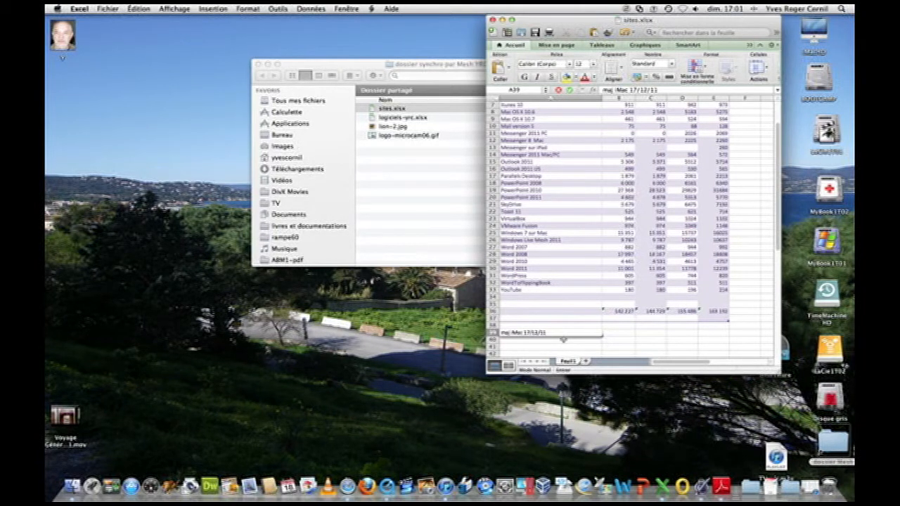
type("17:01")
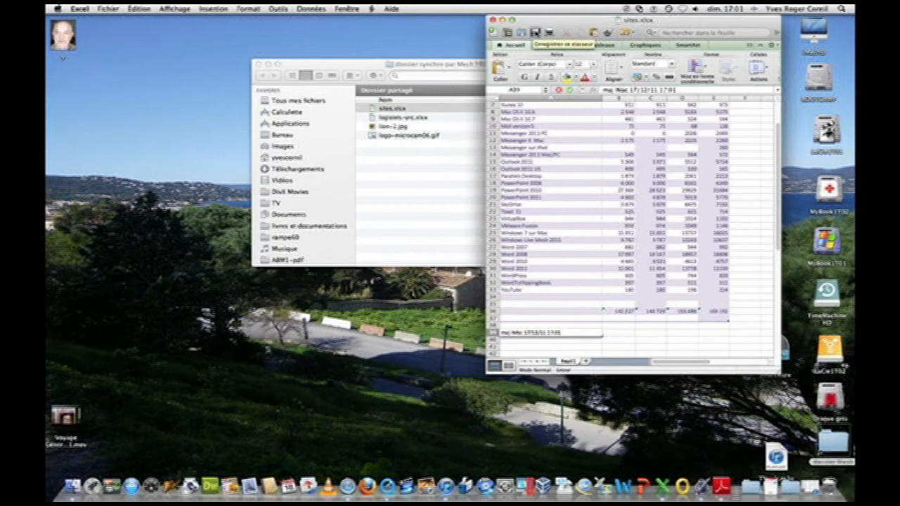
Save the sites.xlsx workbook, then close it along with the synced folder's window.
left_click(535, 32)
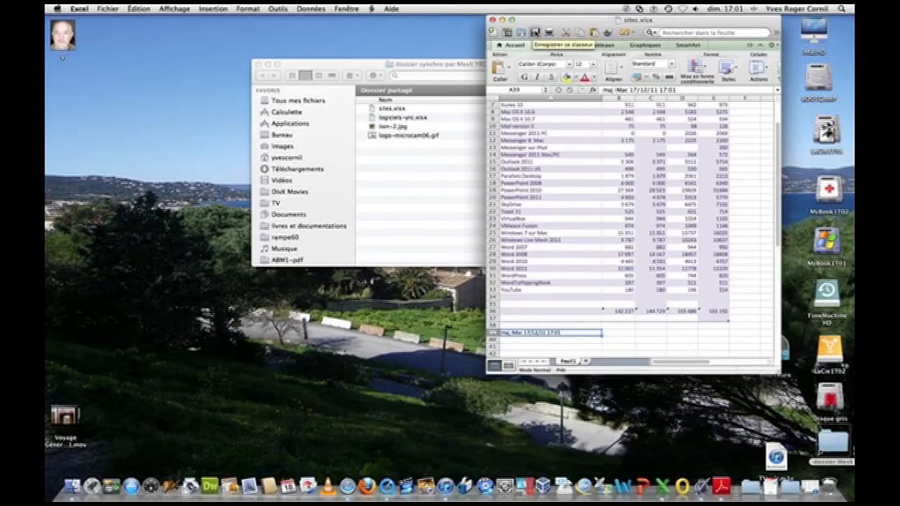
left_click(493, 22)
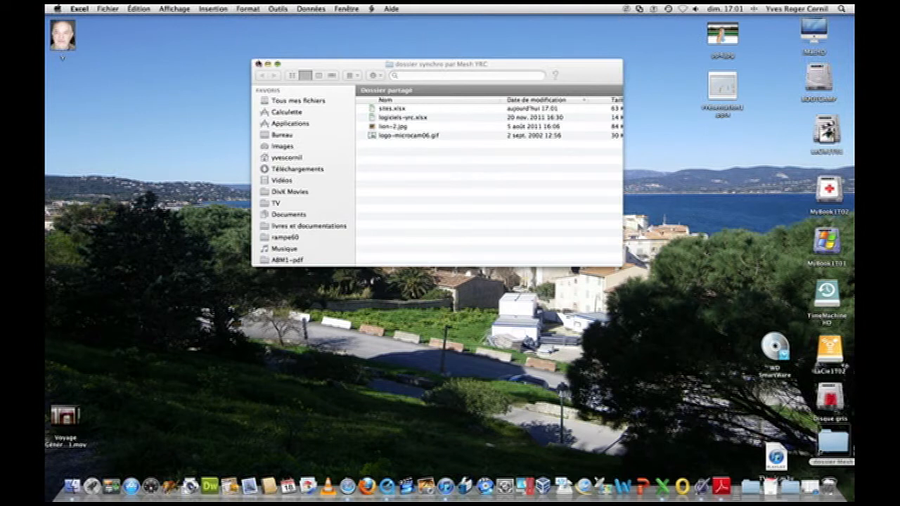
left_click(257, 64)
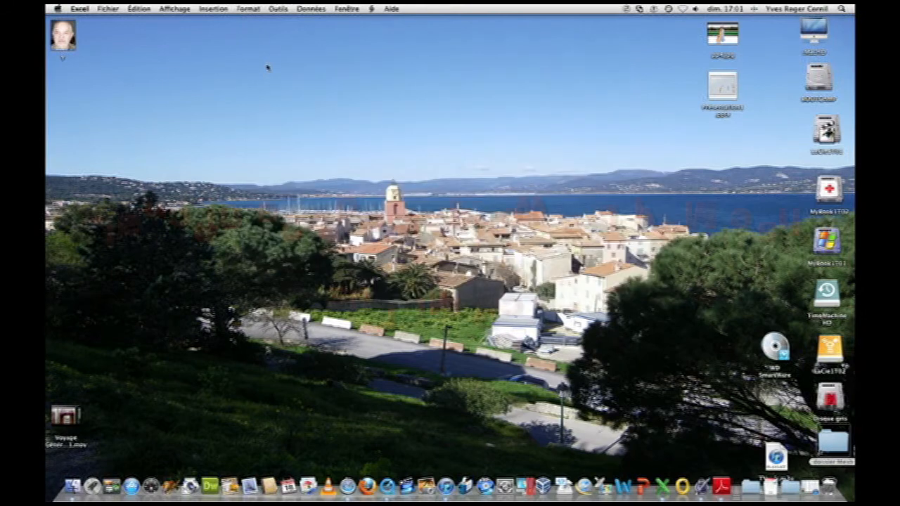
Open Windows Live Mesh on the iMac and sign in by entering the account password.
left_click(625, 9)
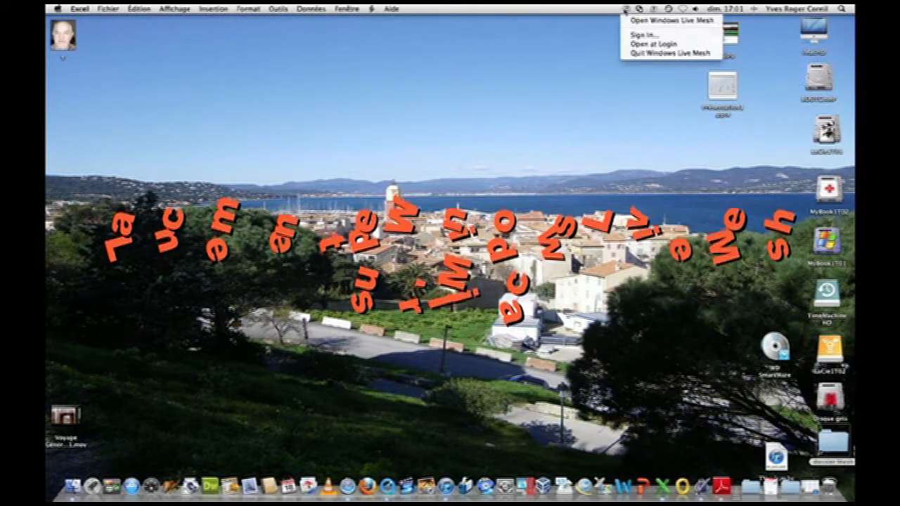
left_click(641, 21)
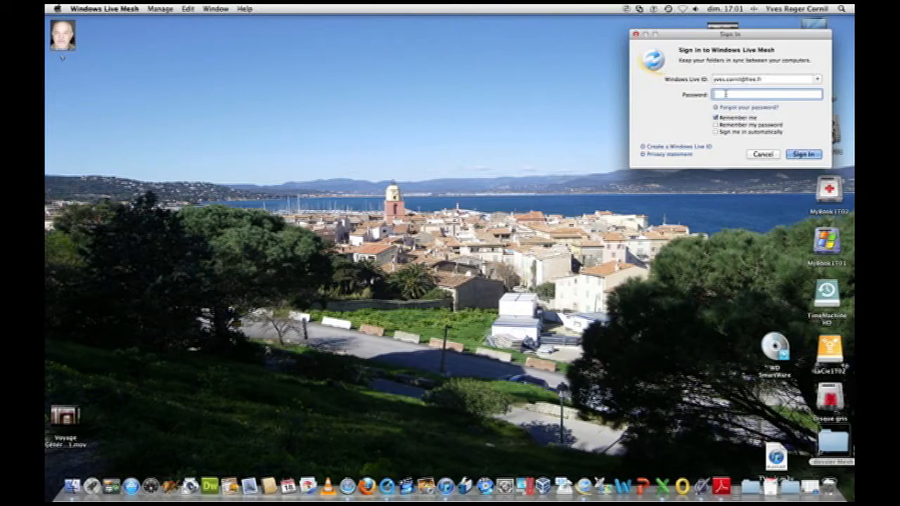
type("•••••")
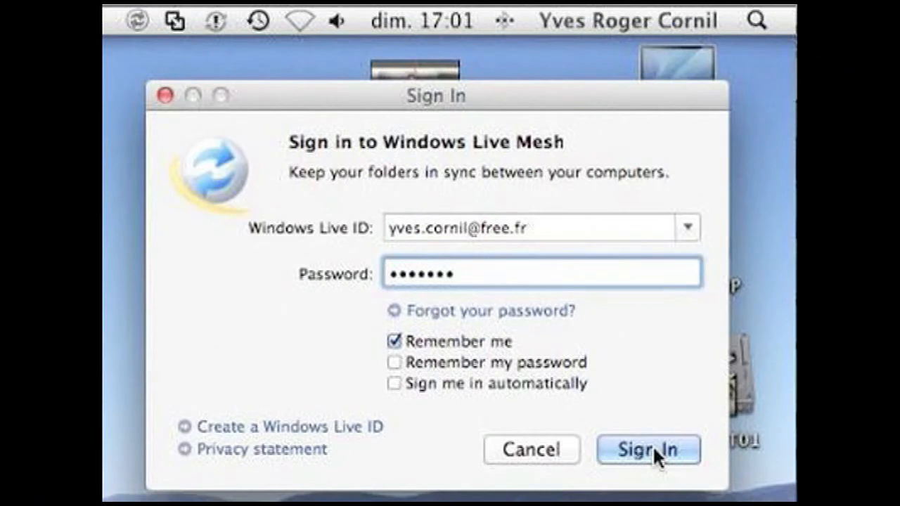
left_click(652, 447)
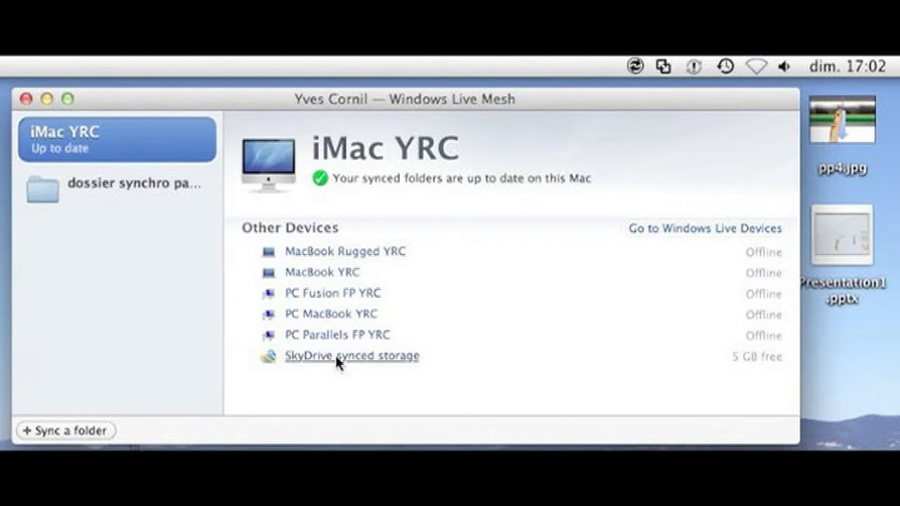
Open the SkyDrive synced storage in the browser and sign in with the Windows Live ID and account password.
left_click(336, 356)
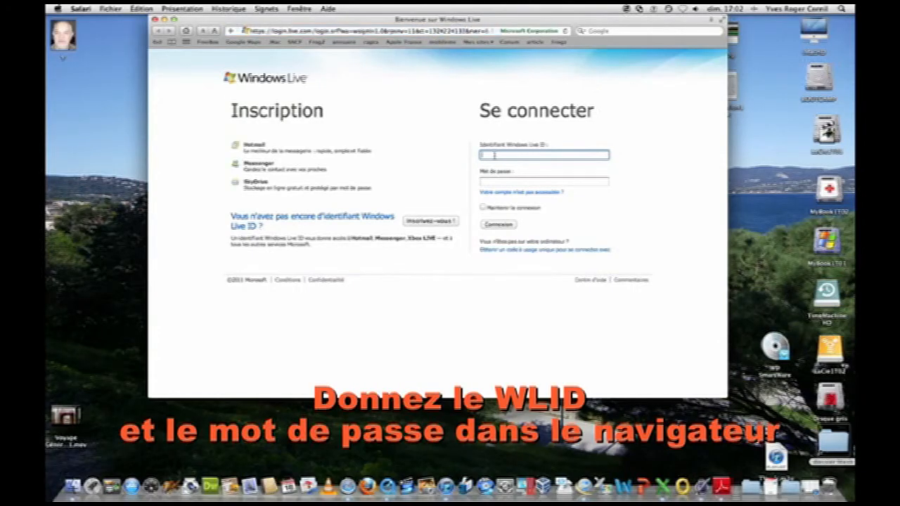
type("d")
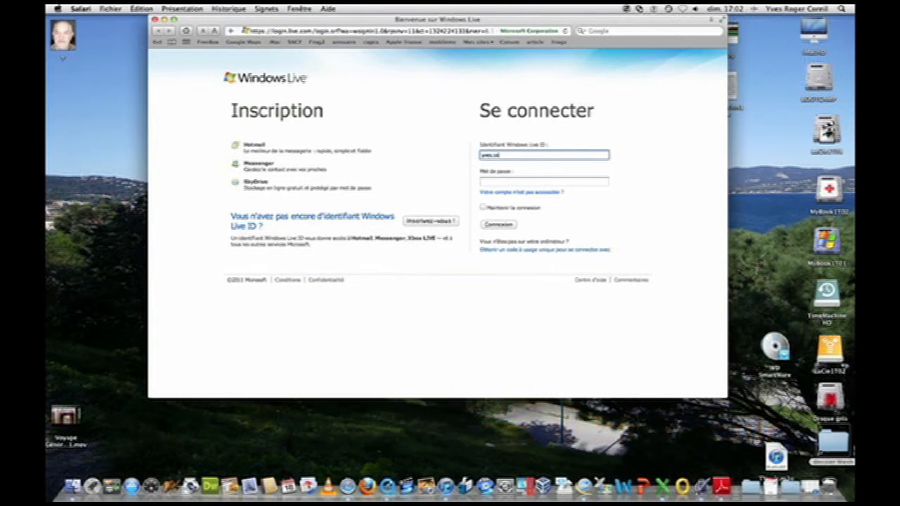
key("Tab")
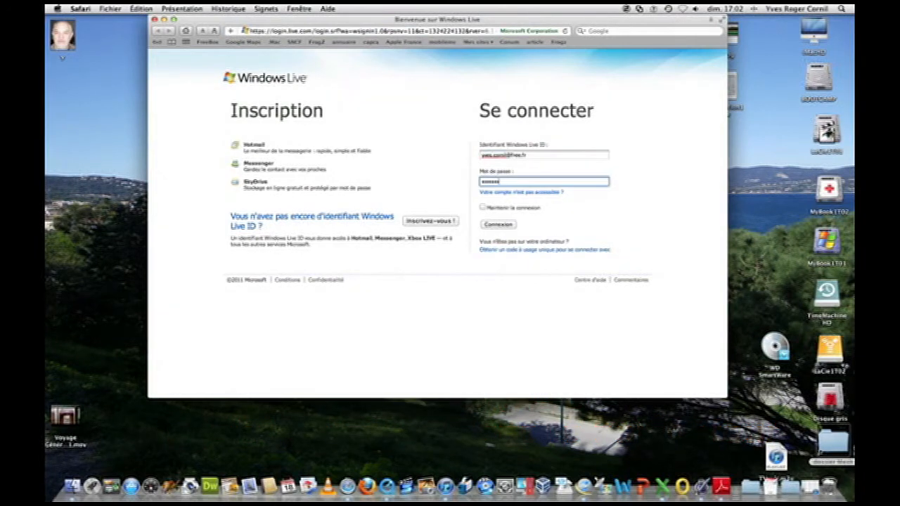
left_click(499, 225)
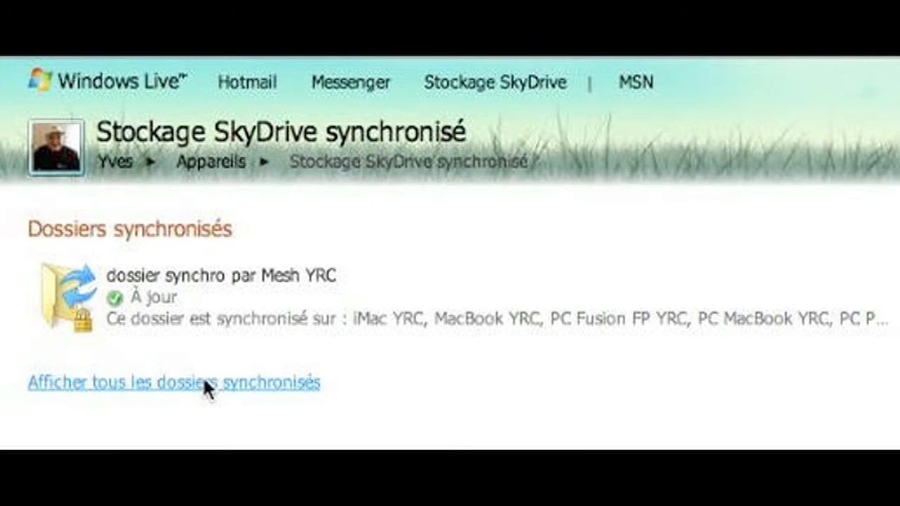
From the list of all synced folders, open "dossier synchro par Mesh YRC" and view the downloaded sites-2.xlsx.
left_click(204, 383)
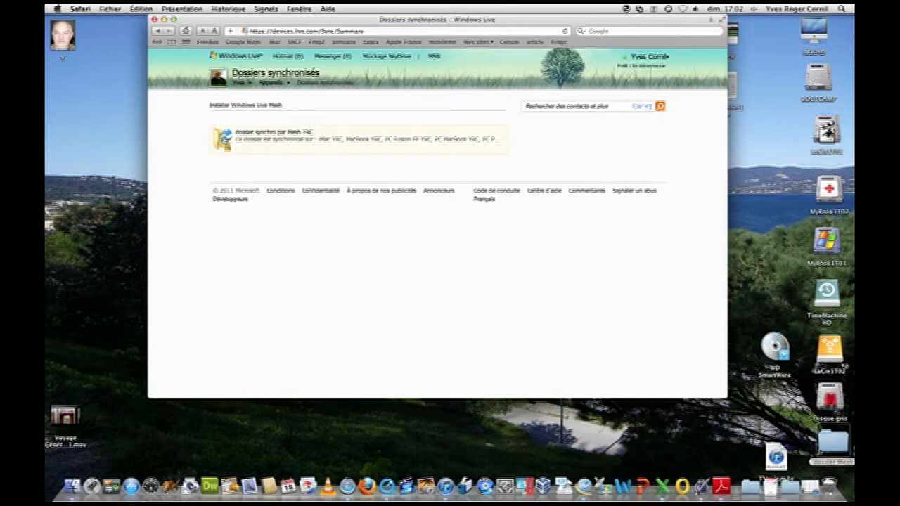
left_click(223, 140)
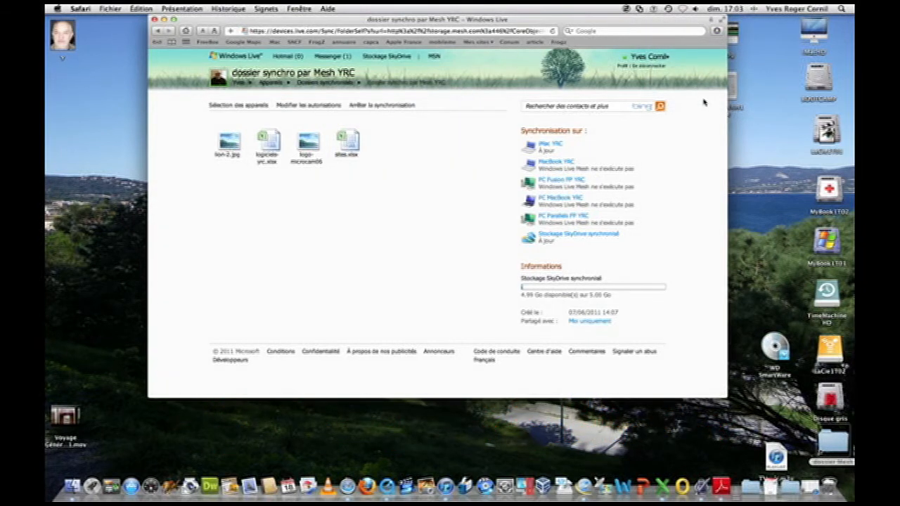
left_click(717, 31)
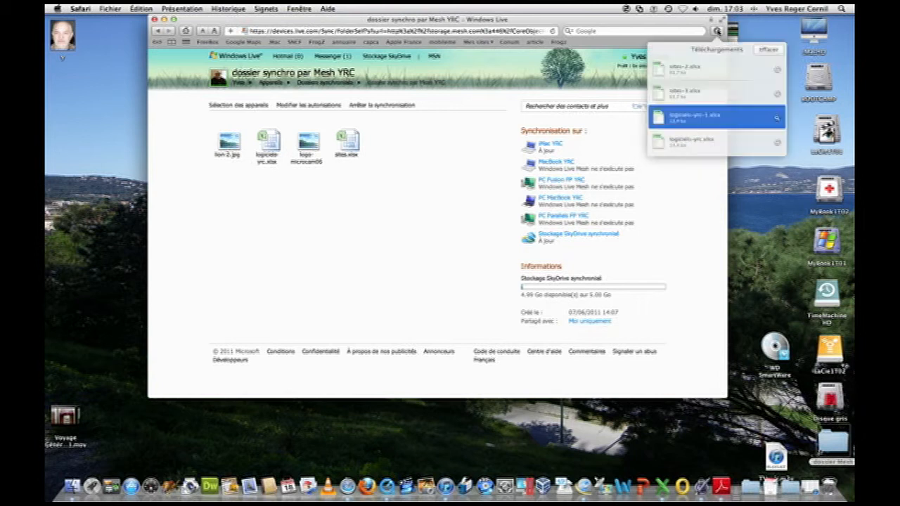
double_click(691, 68)
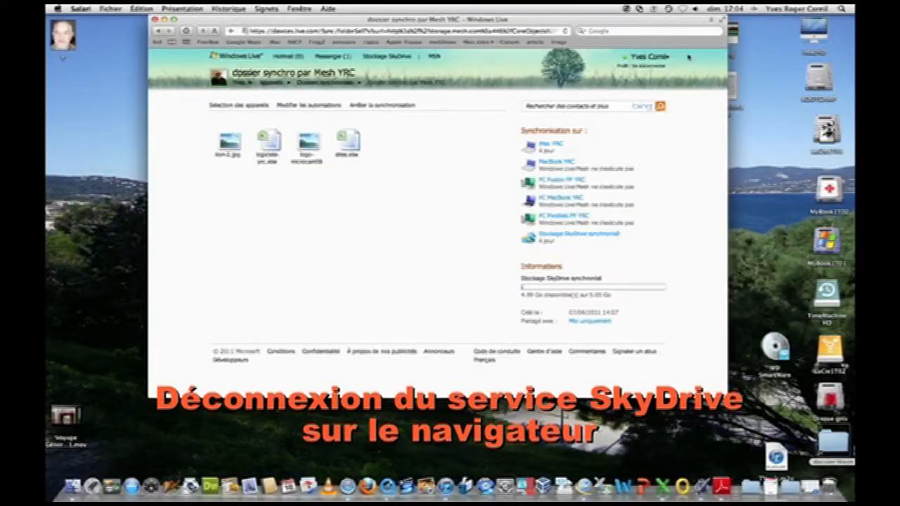
Sign out of the Windows Live account on the SkyDrive web page.
left_click(653, 67)
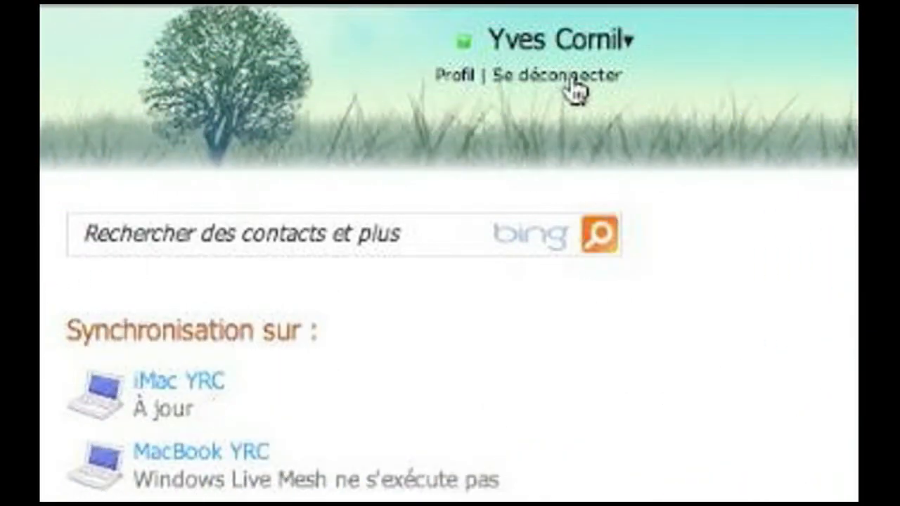
left_click(573, 83)
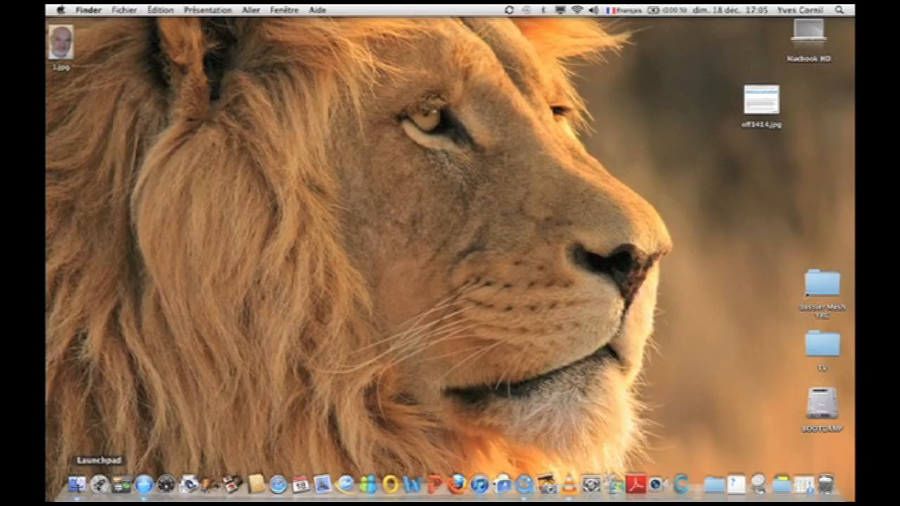
On the MacBook, launch Windows Live Mesh from Launchpad.
right_click(99, 484)
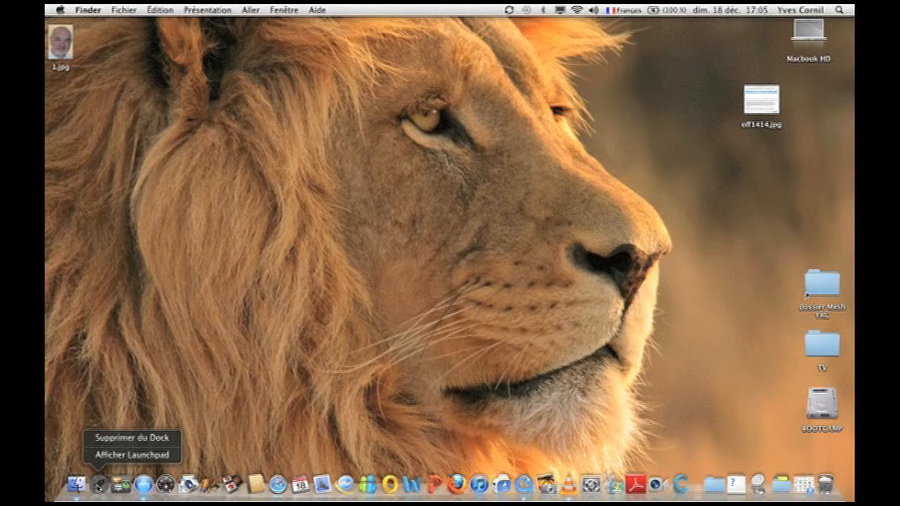
key("Escape")
left_click(99, 484)
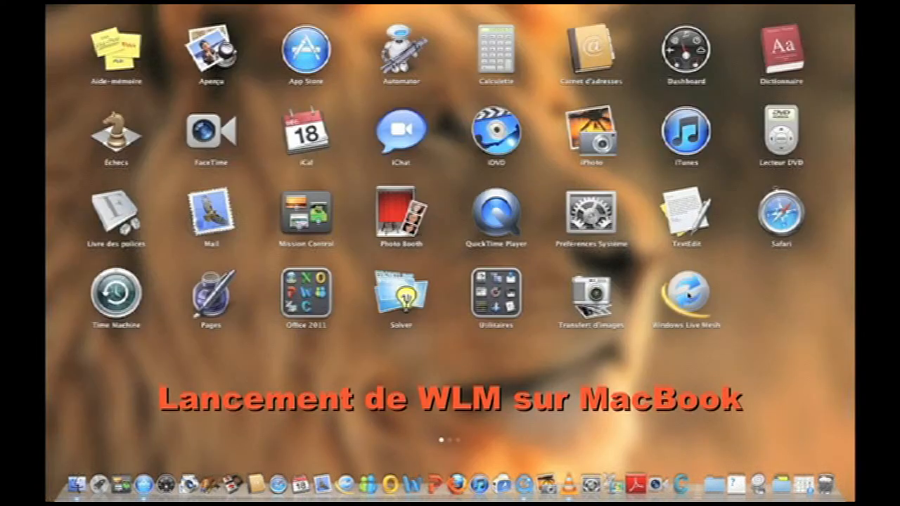
left_click(689, 296)
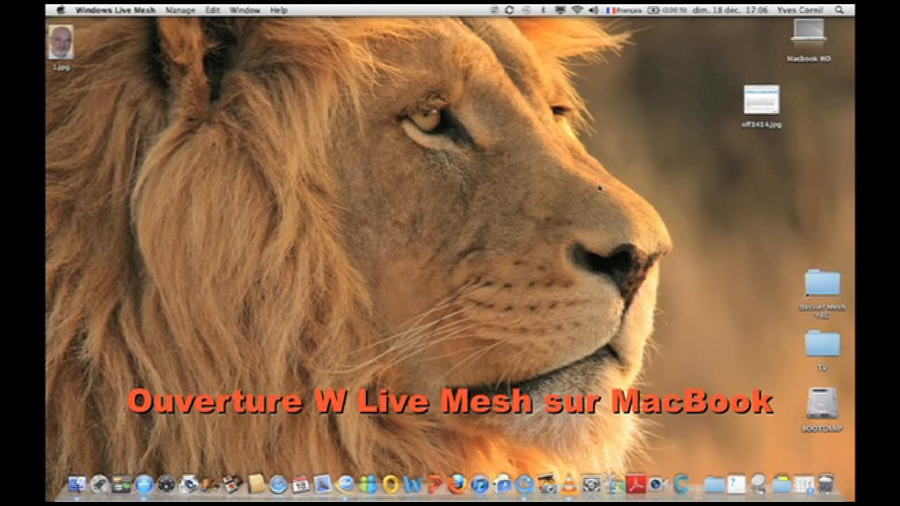
Sign in to Windows Live Mesh on the MacBook with the remembered Windows Live ID and the account password.
left_click(496, 10)
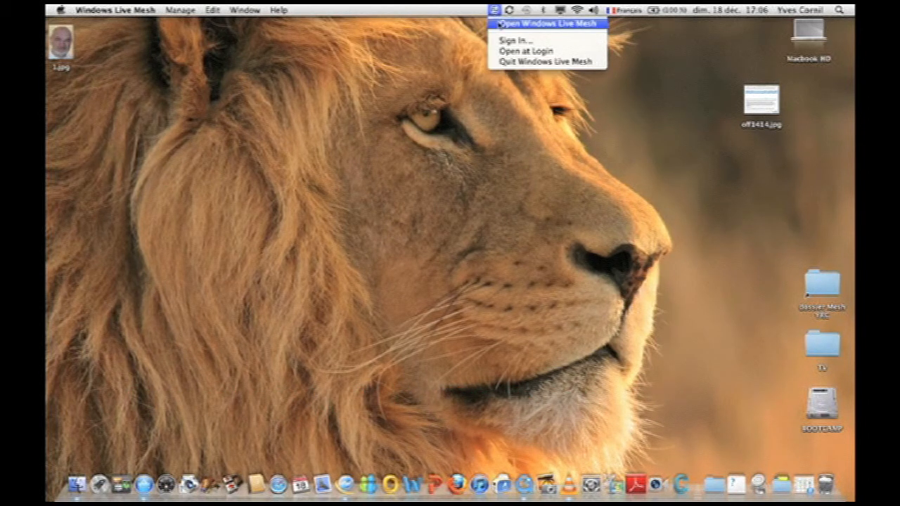
left_click(514, 40)
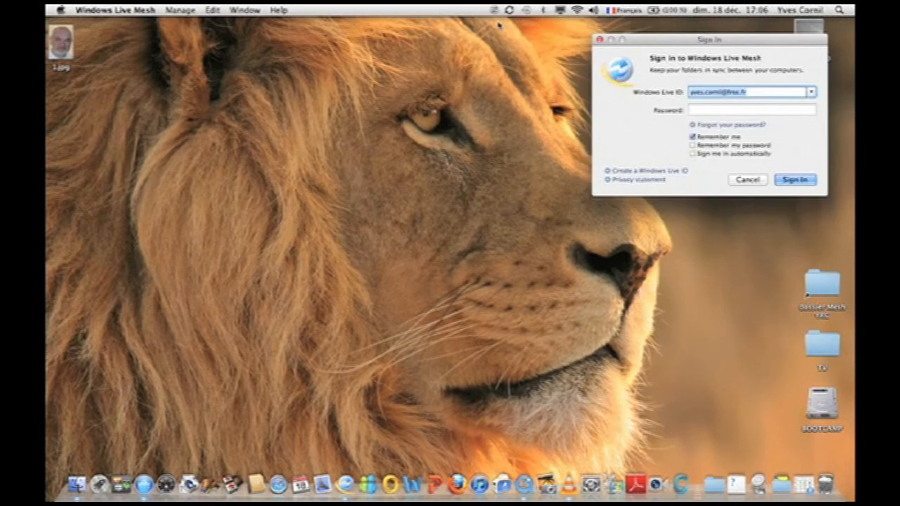
left_click(698, 109)
type("•••••")
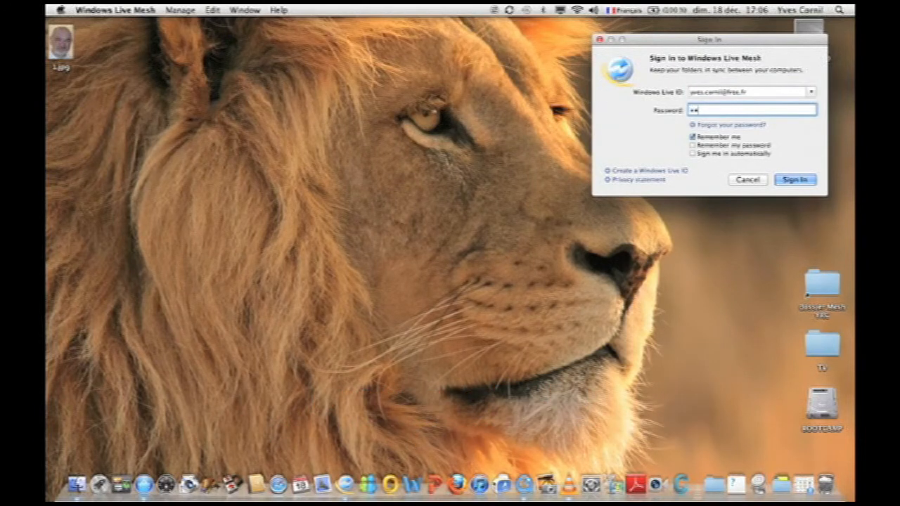
type("••")
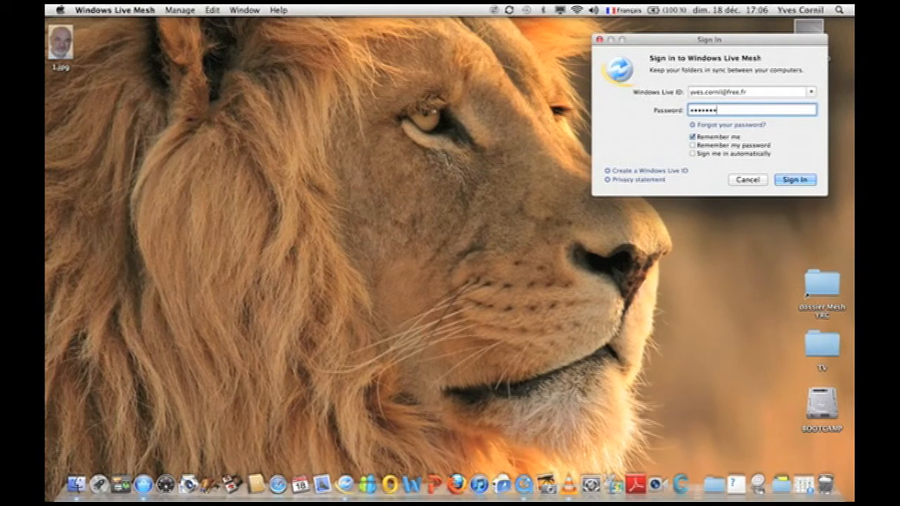
left_click(795, 182)
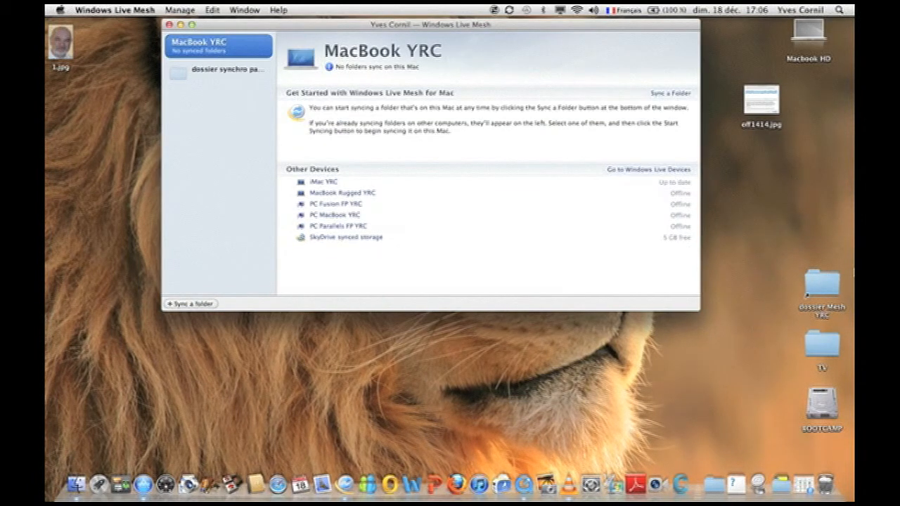
Check the contents of the MacBook's desktop Mesh folder and close its window.
double_click(817, 286)
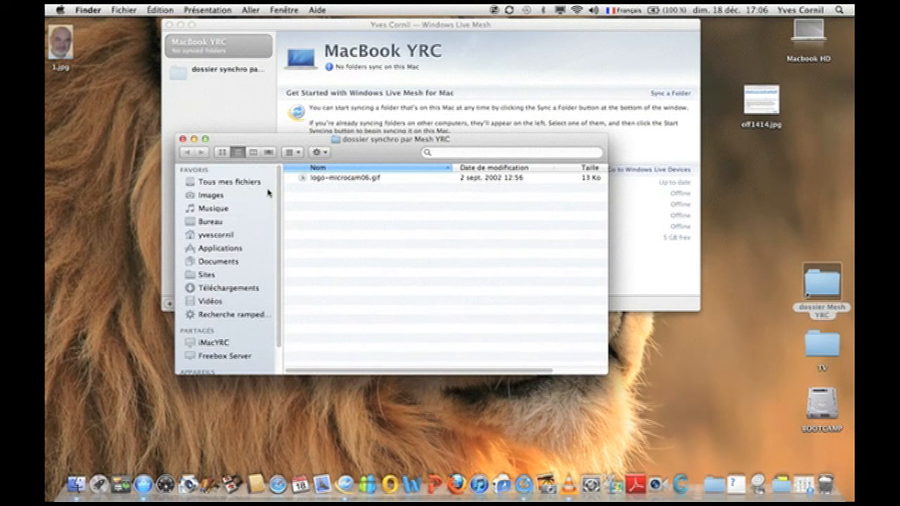
left_click(183, 139)
Start syncing the folder "dossier synchro par Mesh YRC" on the MacBook in its proposed location under Documents.
left_click(212, 75)
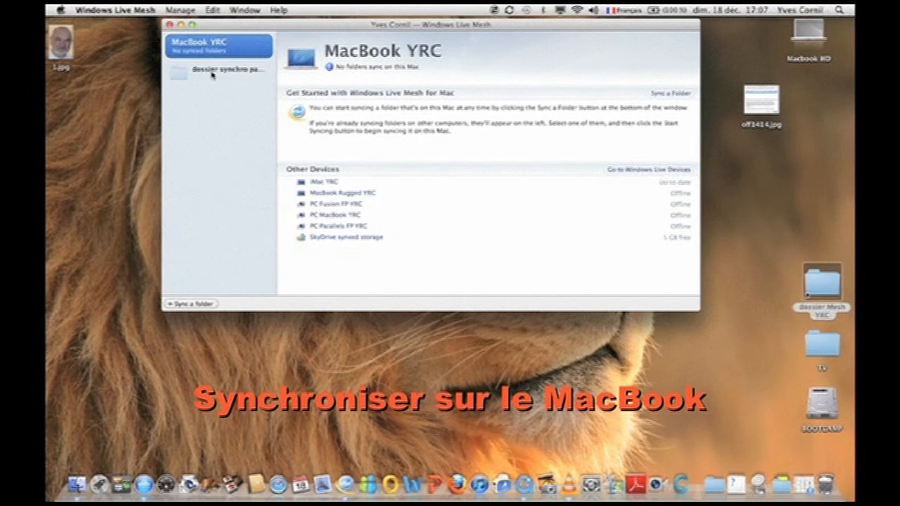
left_click(181, 76)
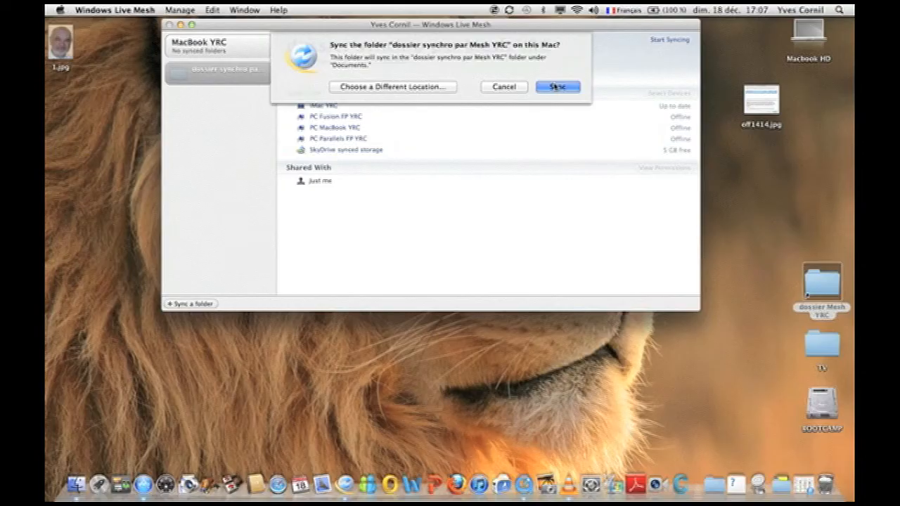
left_click(779, 296)
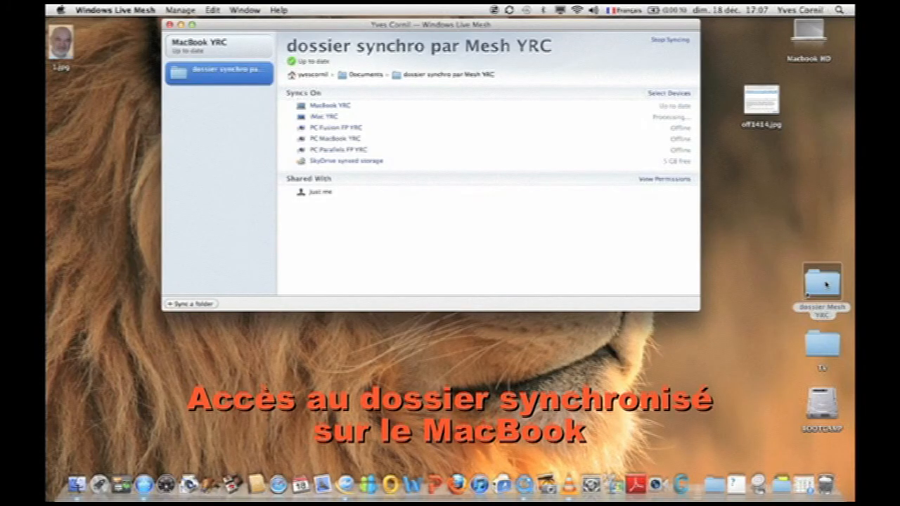
Open sites.xlsx from the MacBook's synced desktop folder to check the update note in cell A39.
double_click(825, 284)
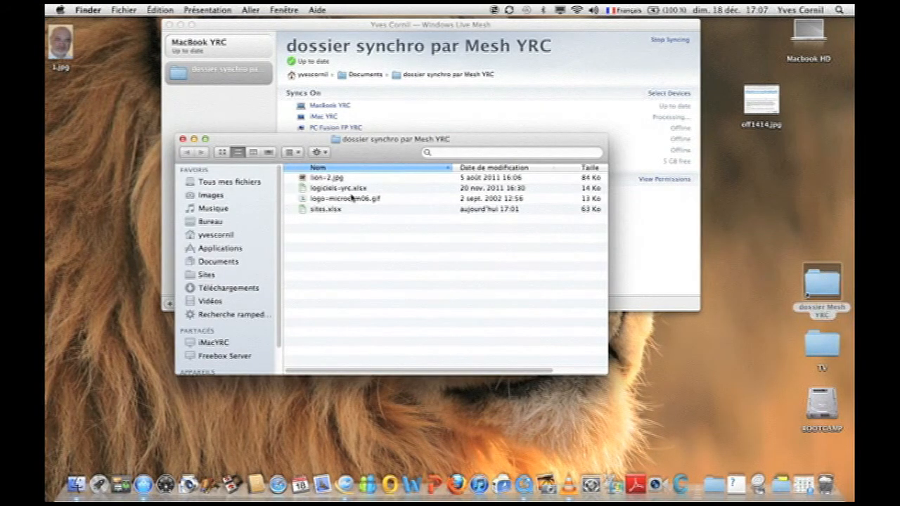
double_click(303, 209)
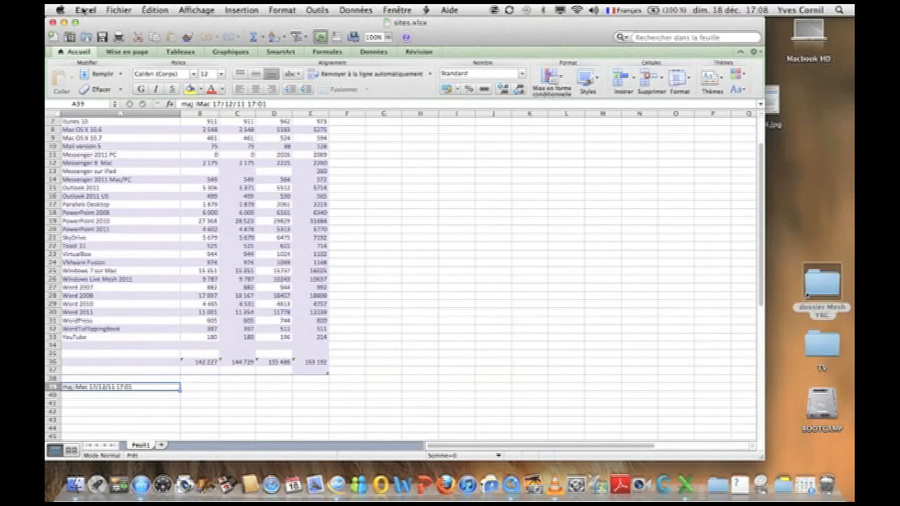
View Excel's version information, close it, and quit Excel.
left_click(310, 12)
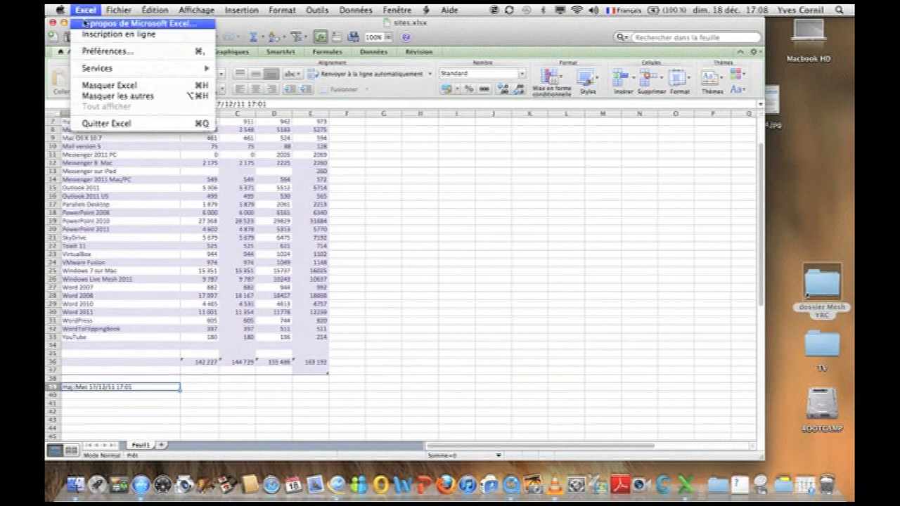
left_click(85, 24)
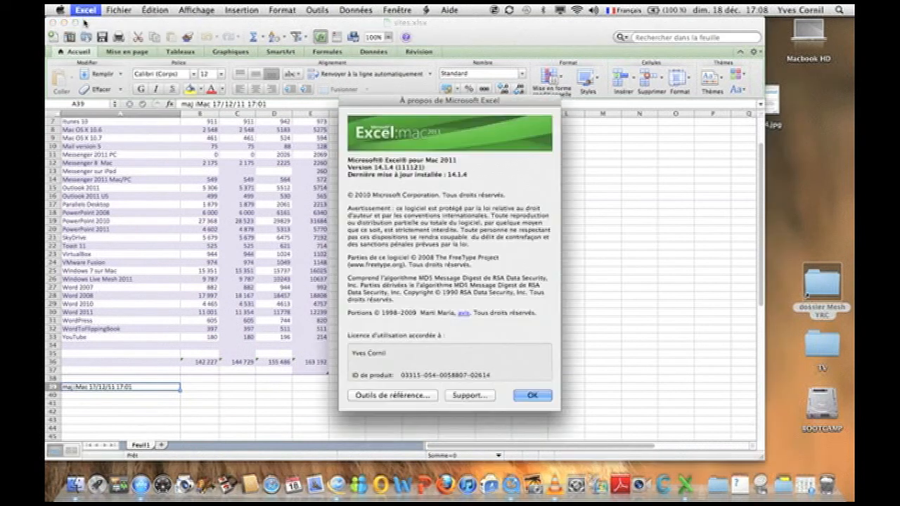
left_click(532, 395)
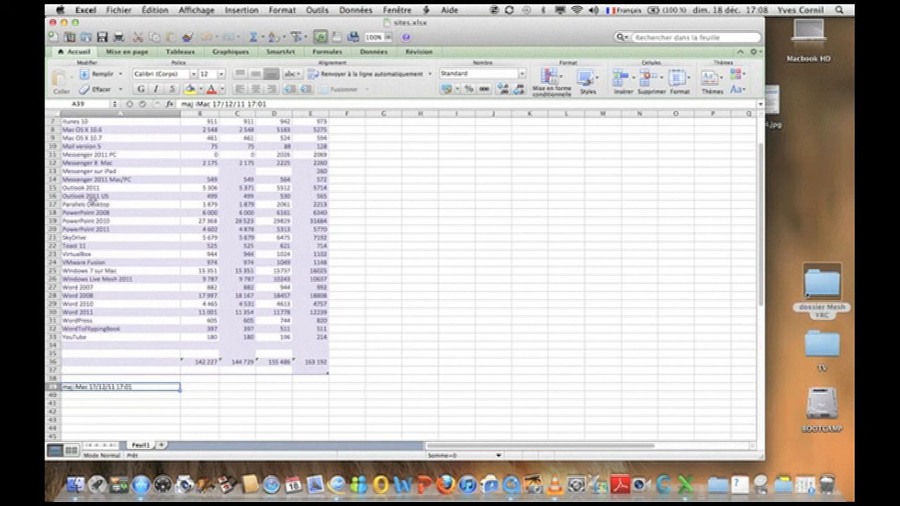
left_click(84, 9)
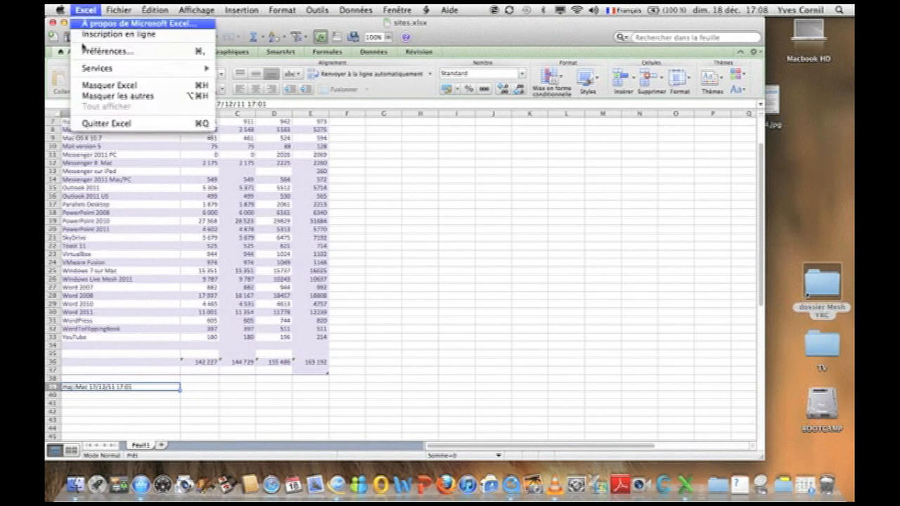
left_click(94, 125)
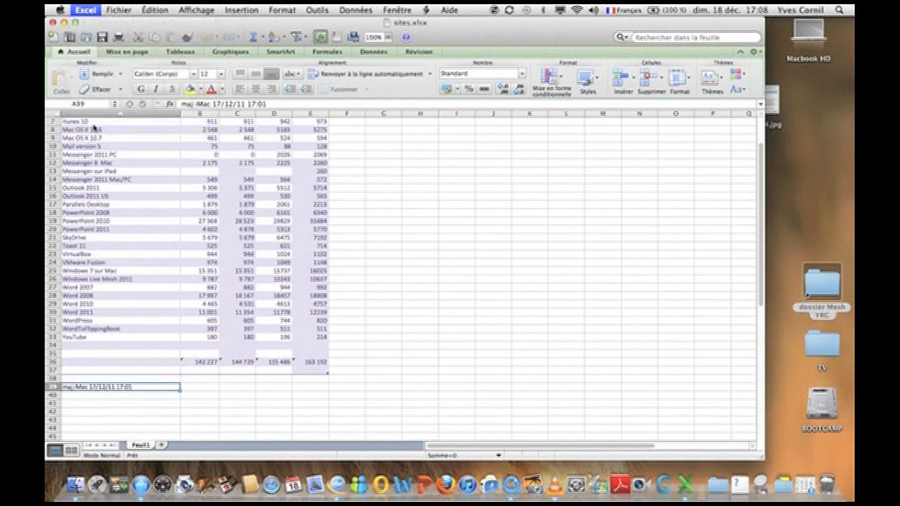